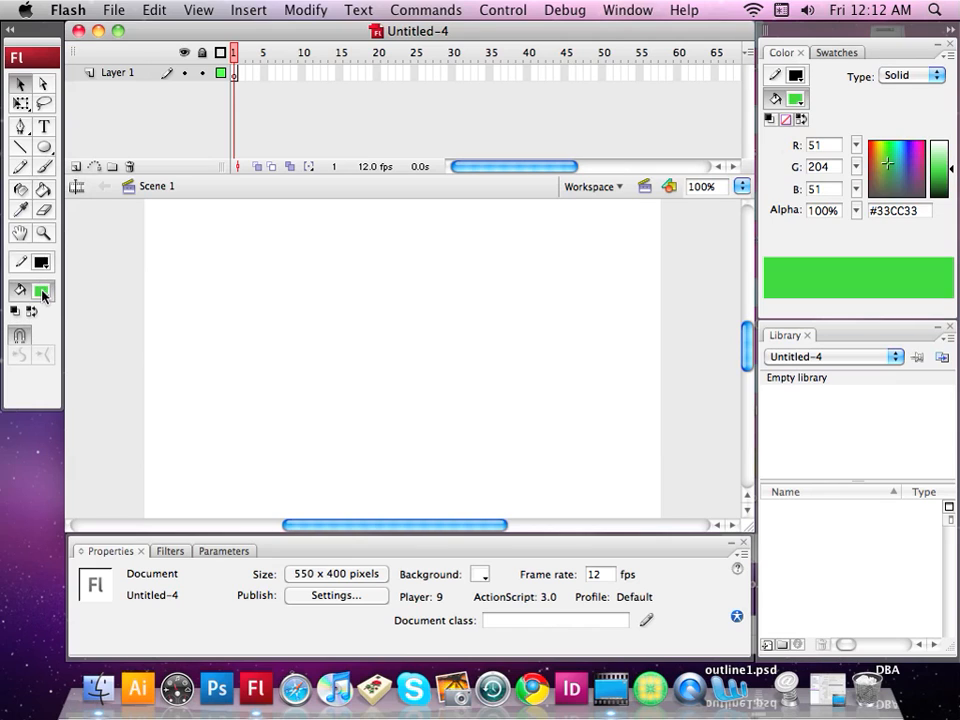
- Draw a circle about 75.5 px in diameter near the stage's upper-left area with the Oval tool, using the green fill and black stroke
click(44, 147)
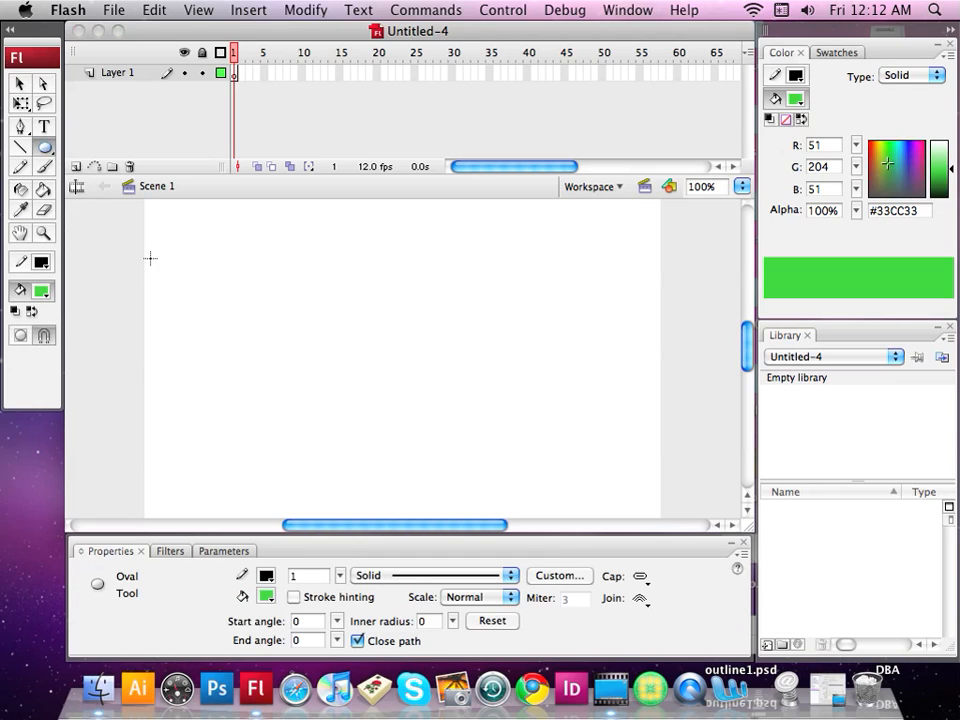
drag(186, 260, 256, 329)
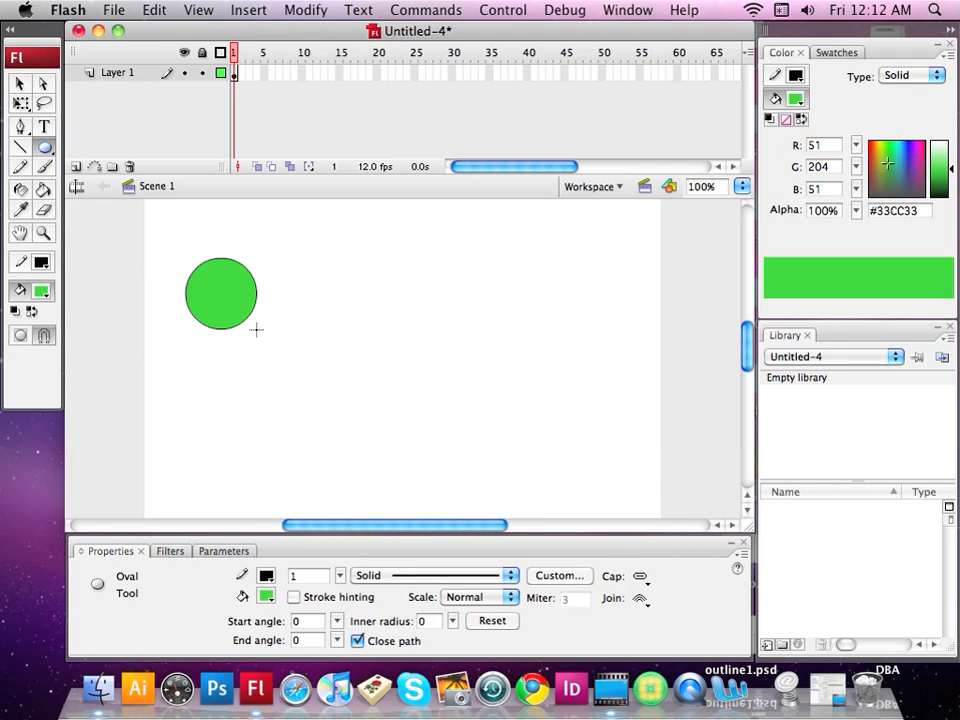
- Select the whole circle, fill and stroke, and convert it to a movie clip symbol named "green circle"
click(19, 83)
drag(160, 244, 287, 358)
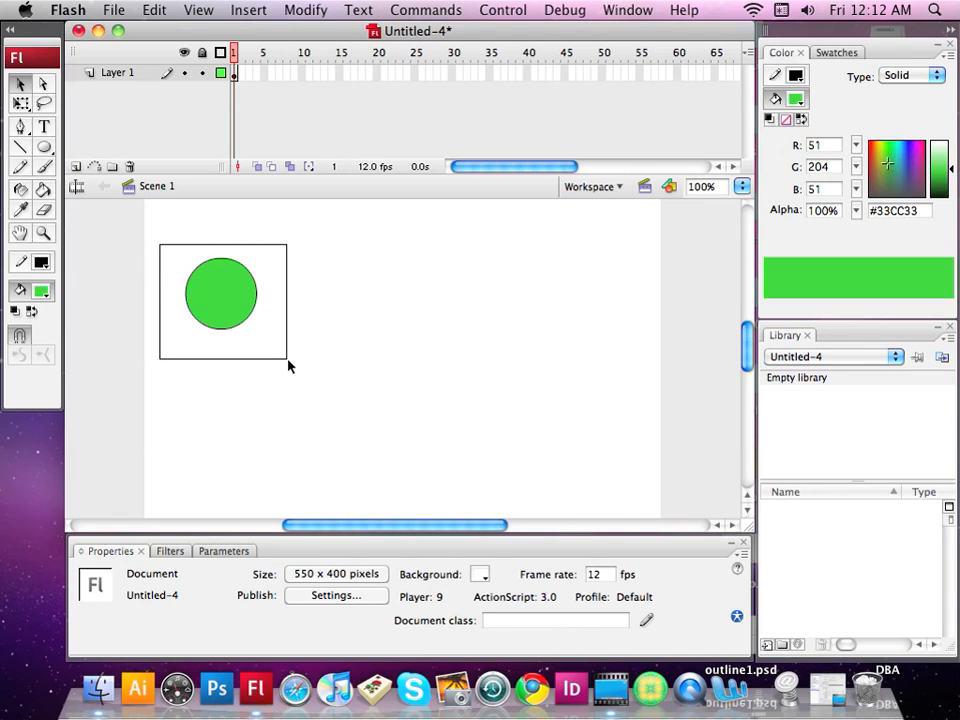
drag(288, 366, 287, 364)
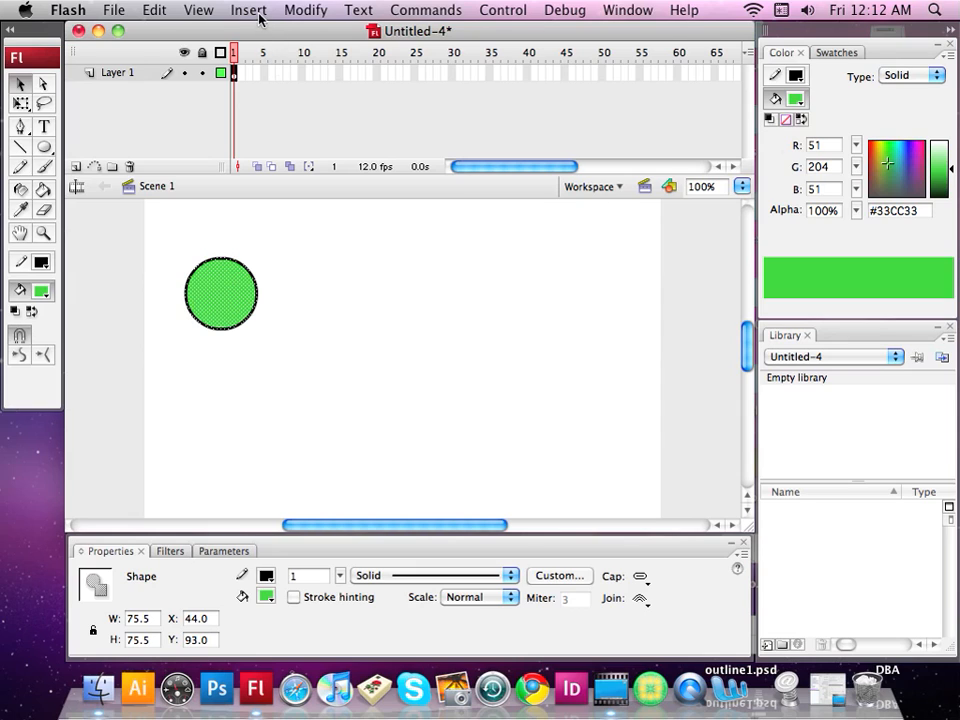
click(295, 10)
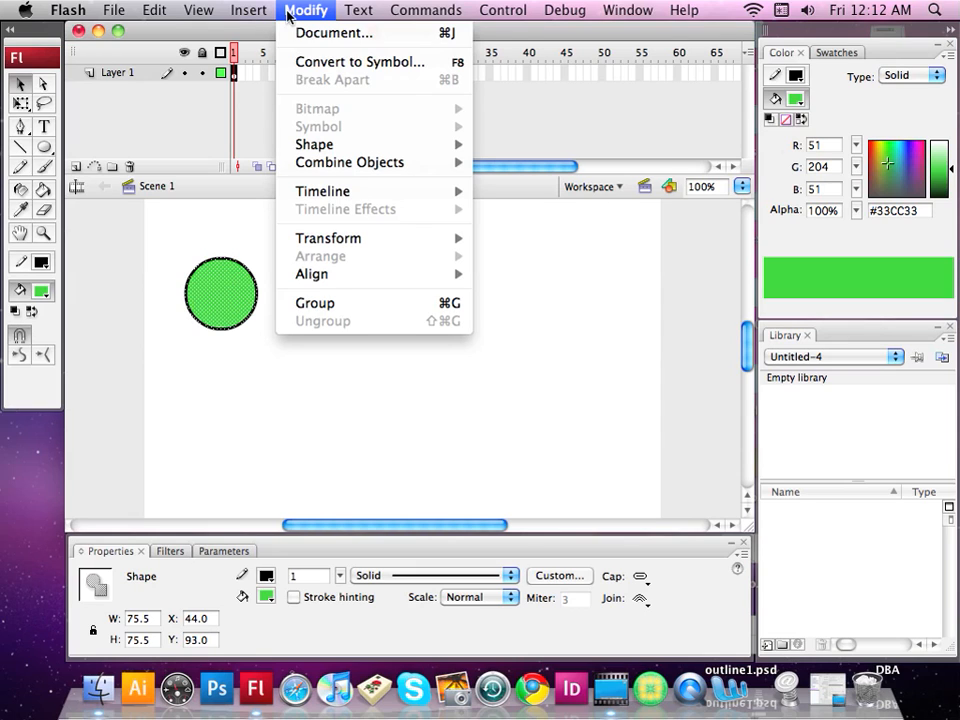
click(322, 62)
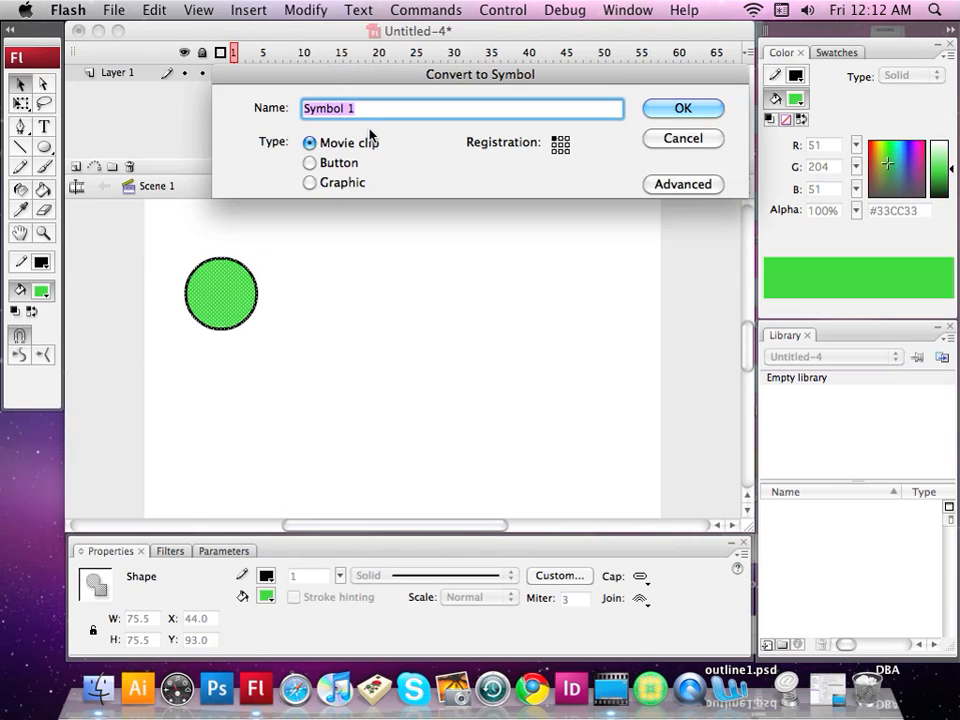
text(rec)
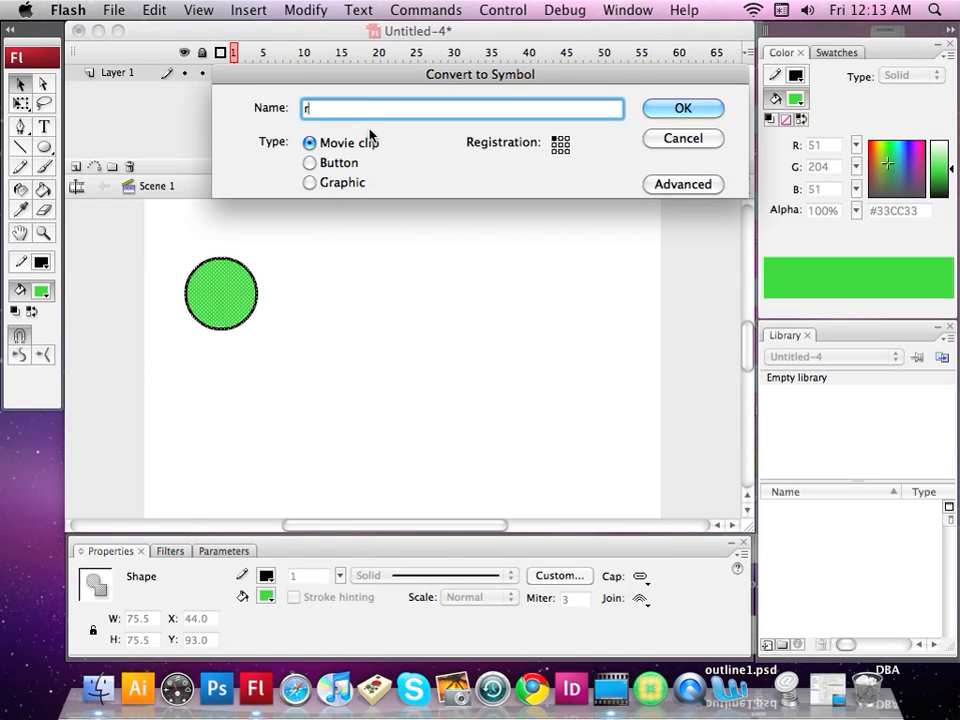
key(BackSpace)
key(BackSpace)
key(BackSpace)
text(g)
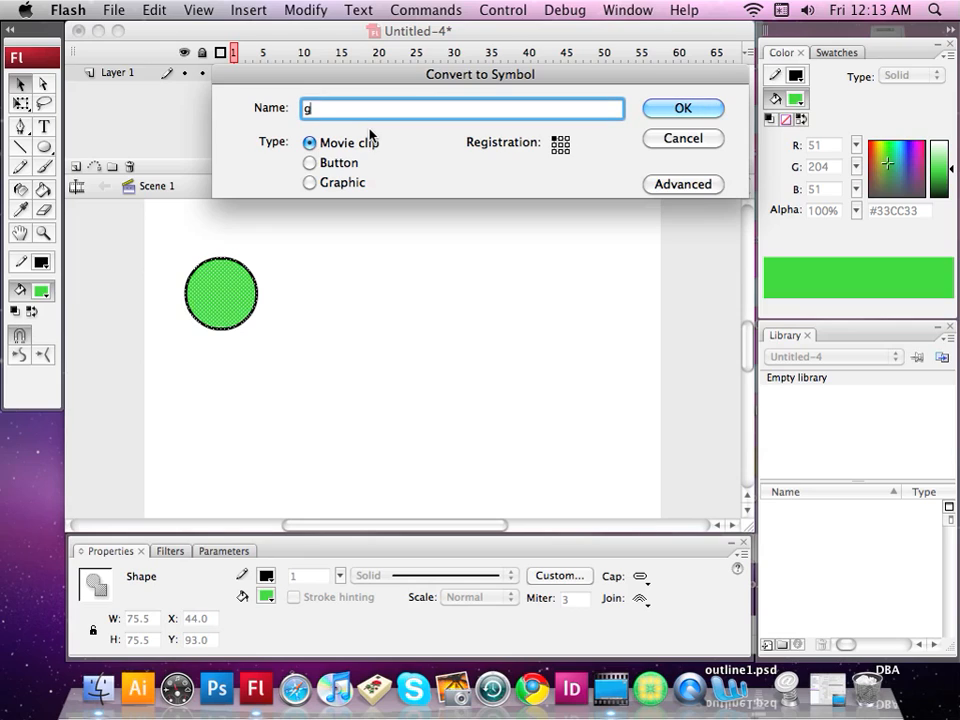
text(reen circle)
click(667, 116)
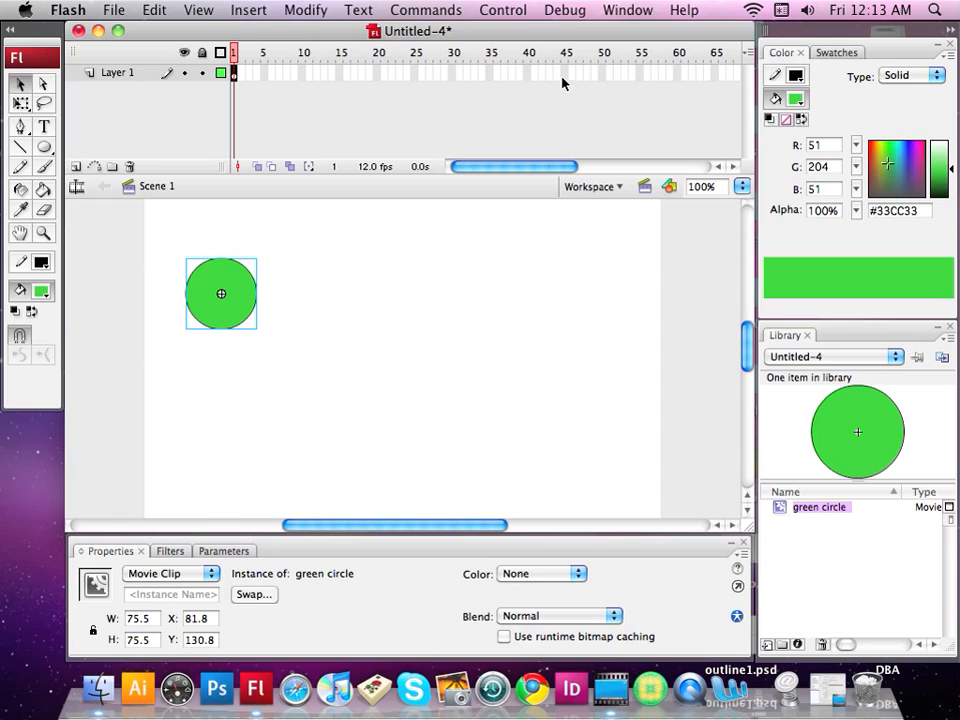
- Insert a keyframe at frame 40 of Layer 1
click(529, 74)
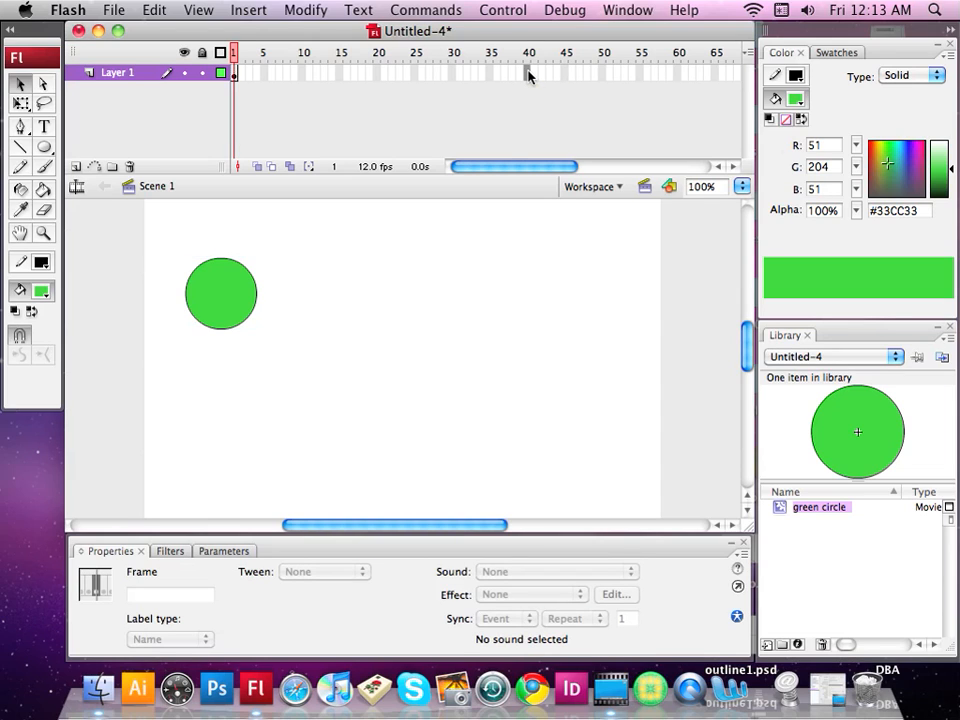
click(250, 10)
mouse_move(285, 61)
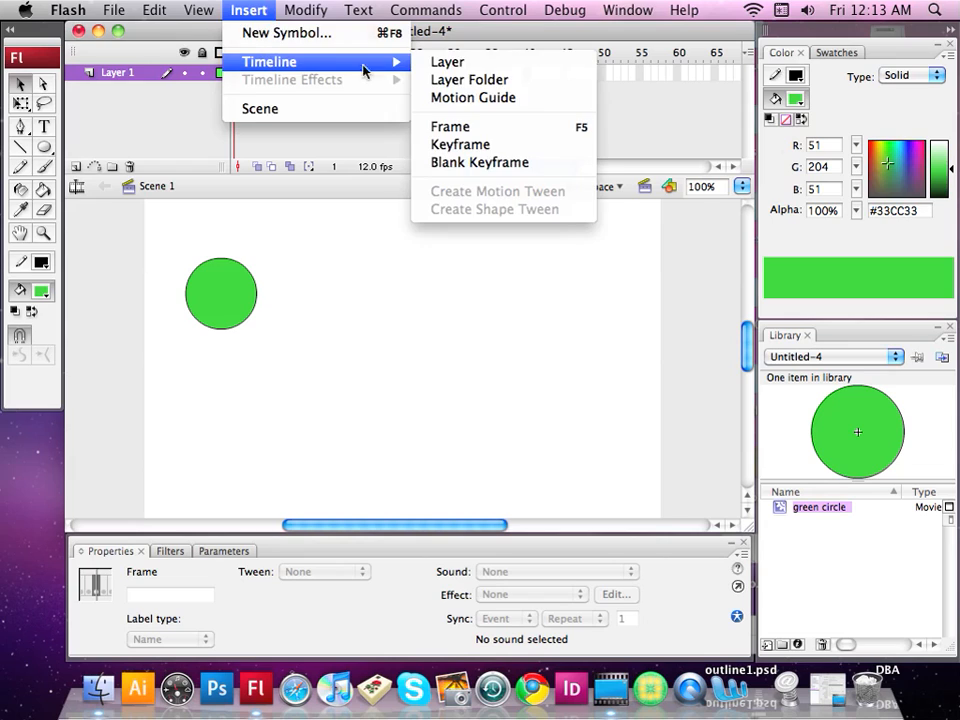
click(479, 147)
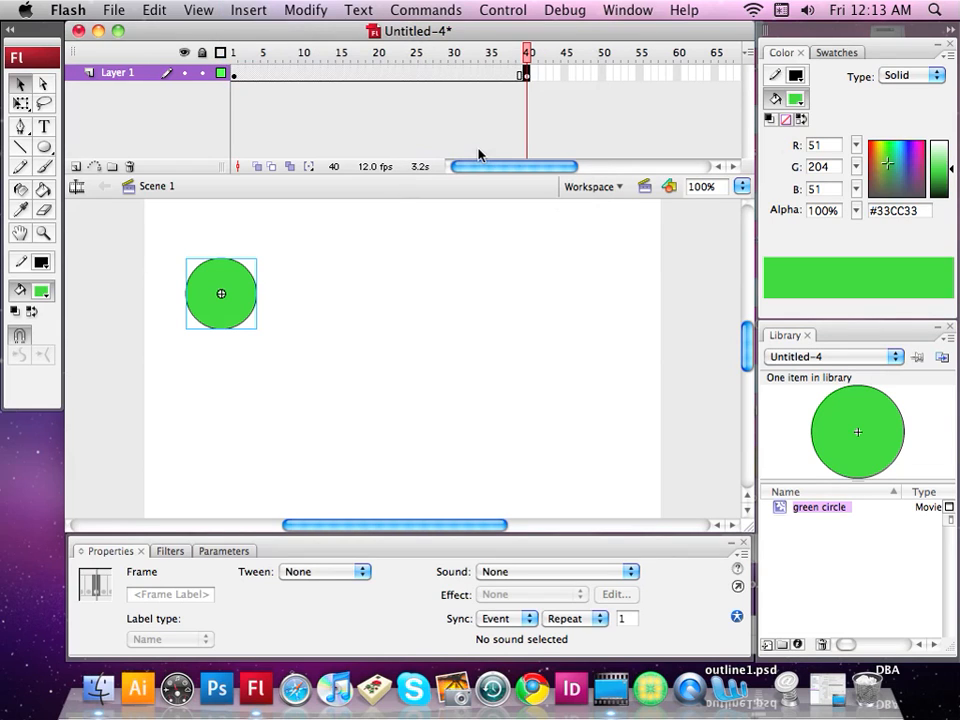
- In frame 40, move the green circle across to the right side of the stage, at about X 473, Y 223
click(377, 73)
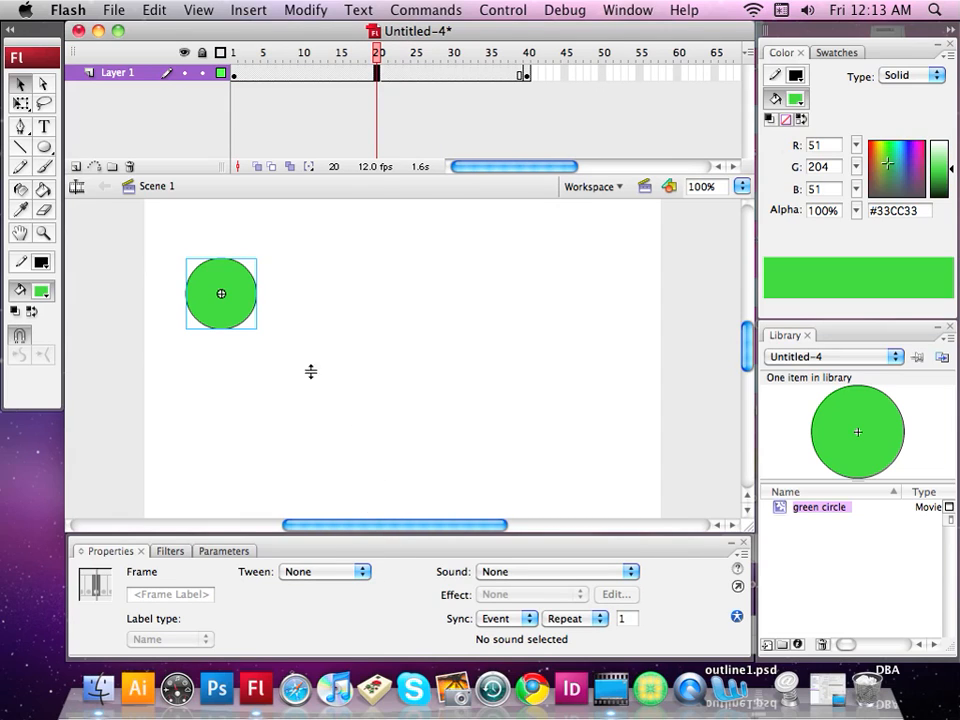
click(524, 74)
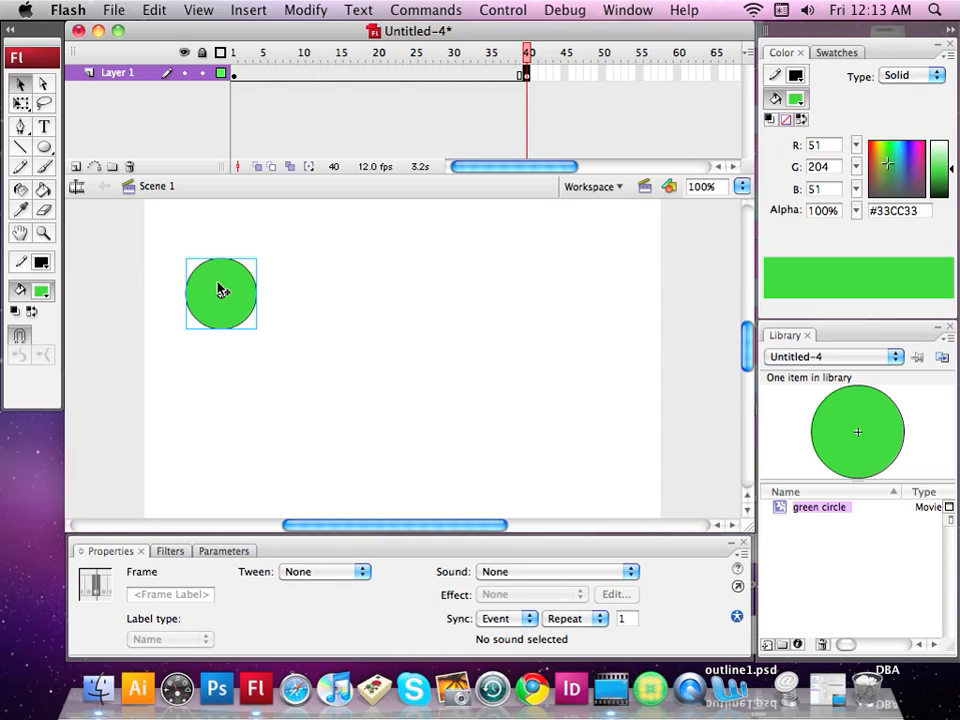
drag(216, 283, 593, 366)
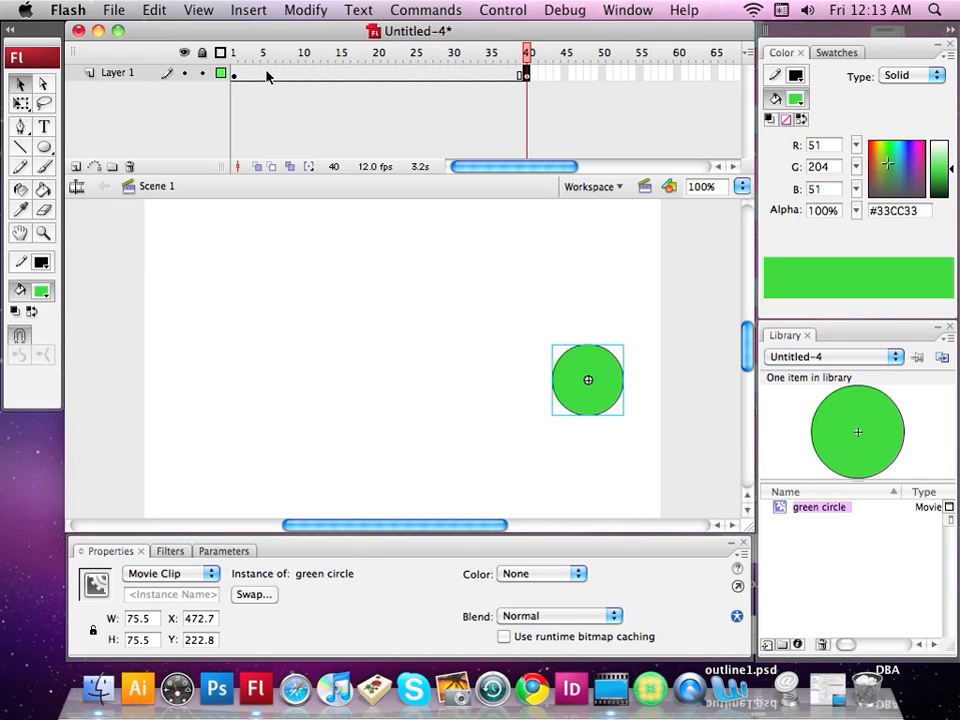
- Compare the circle at frames 1 and 40, and apply a Motion tween to the frames between the two keyframes
click(234, 73)
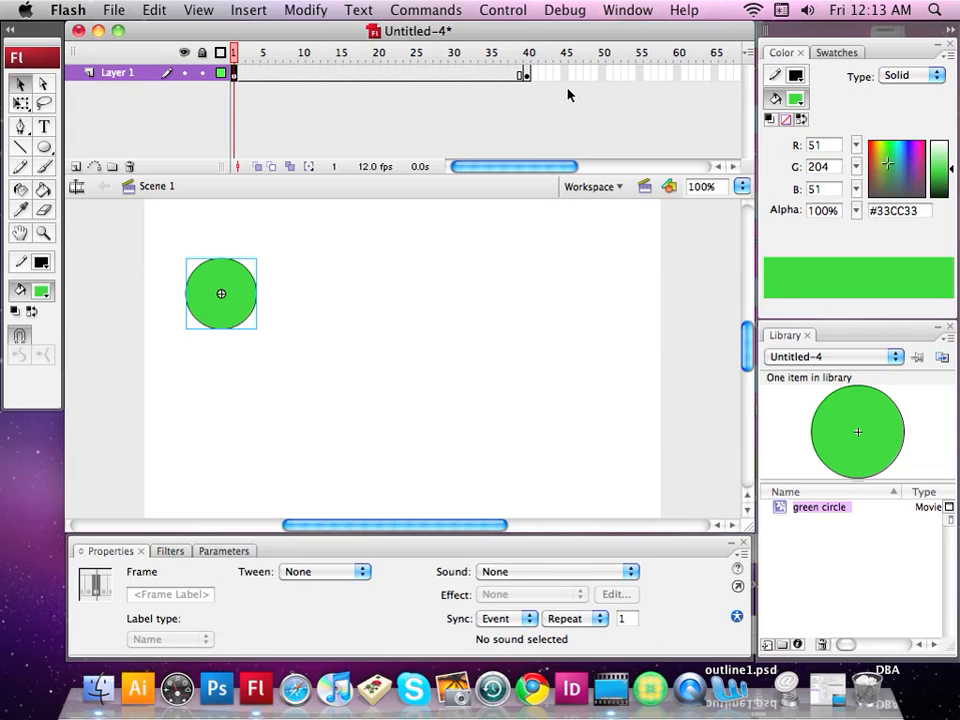
click(527, 73)
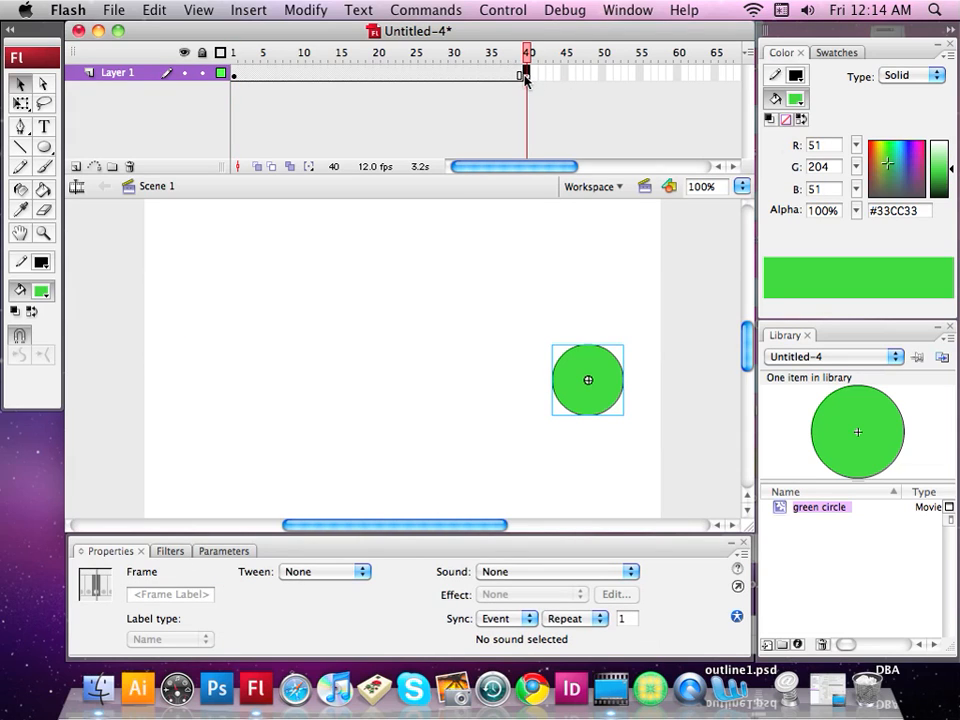
click(360, 75)
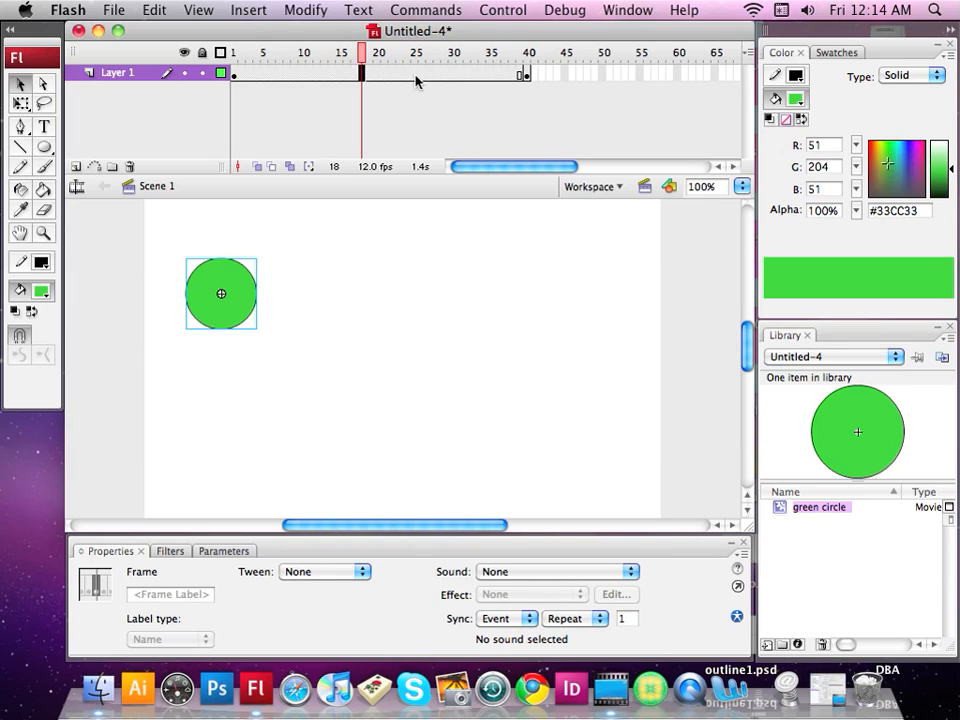
click(363, 572)
click(352, 588)
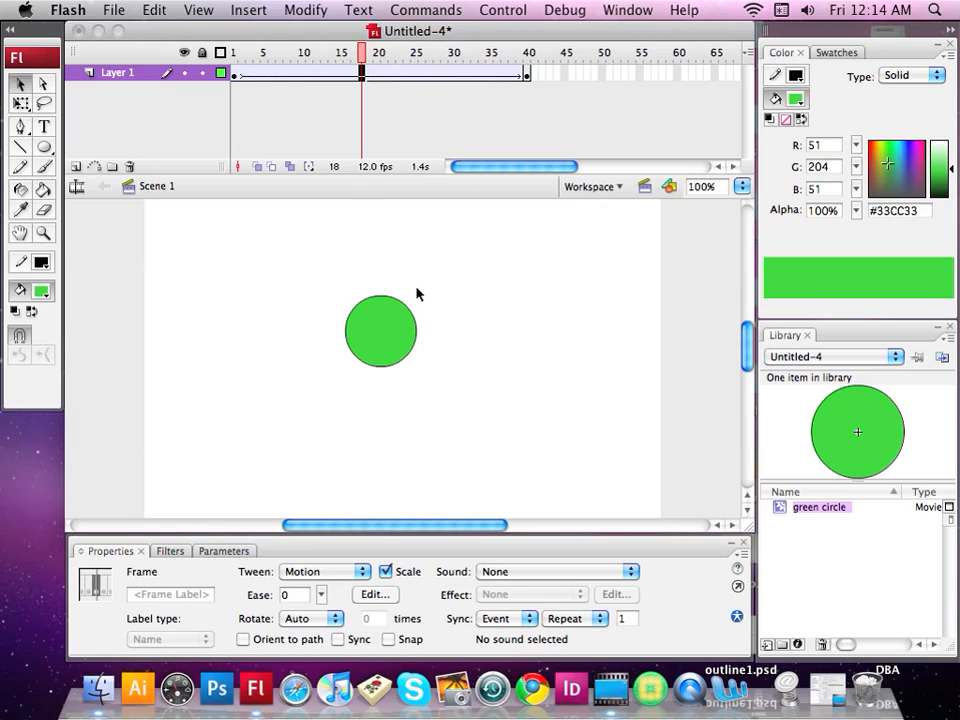
- Add a motion guide layer above Layer 1 and draw a wavy path about 558 px wide across the stage with the Pencil in Smooth mode
click(97, 167)
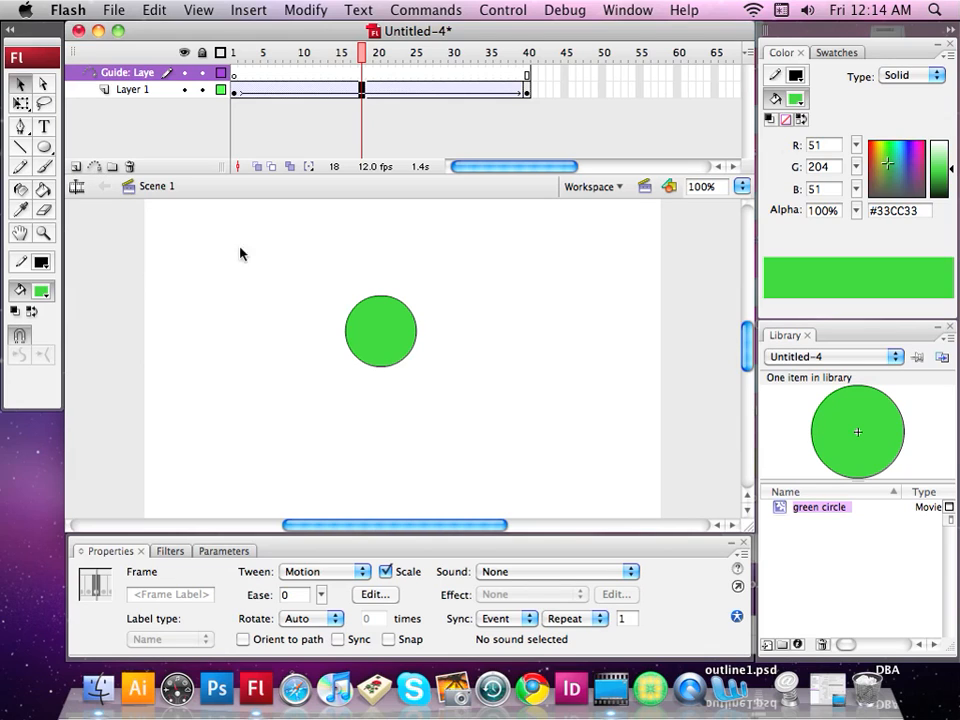
click(285, 76)
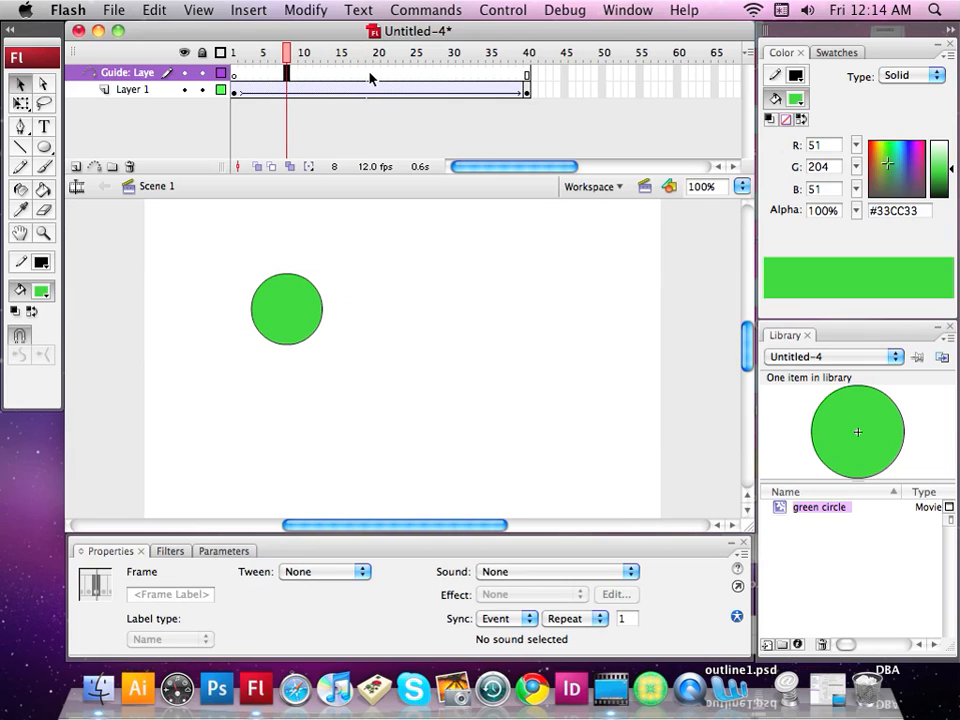
click(20, 167)
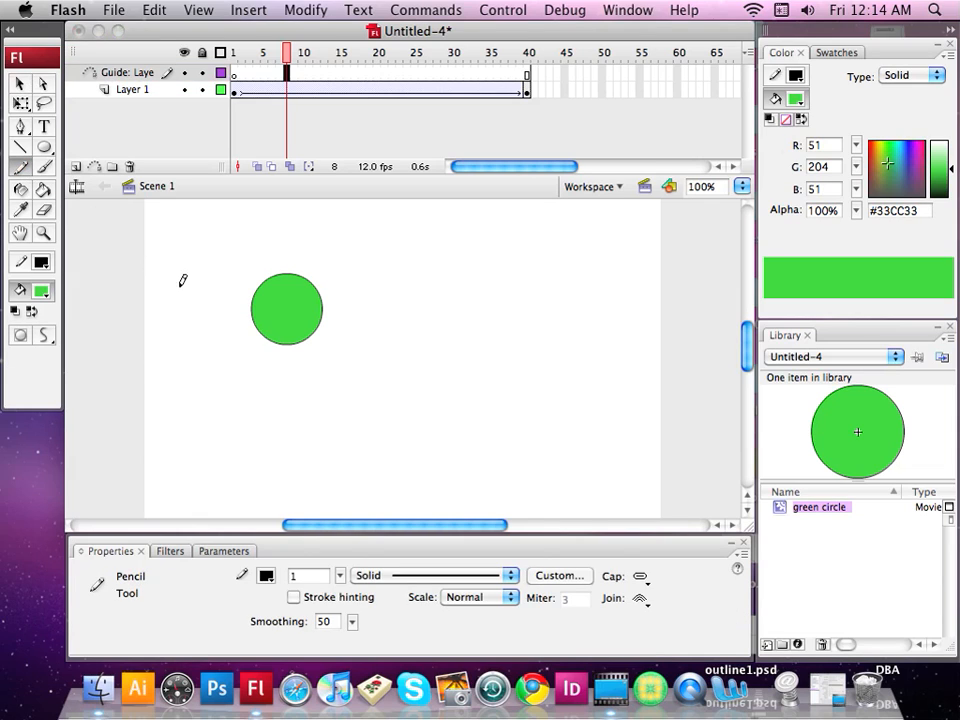
click(46, 338)
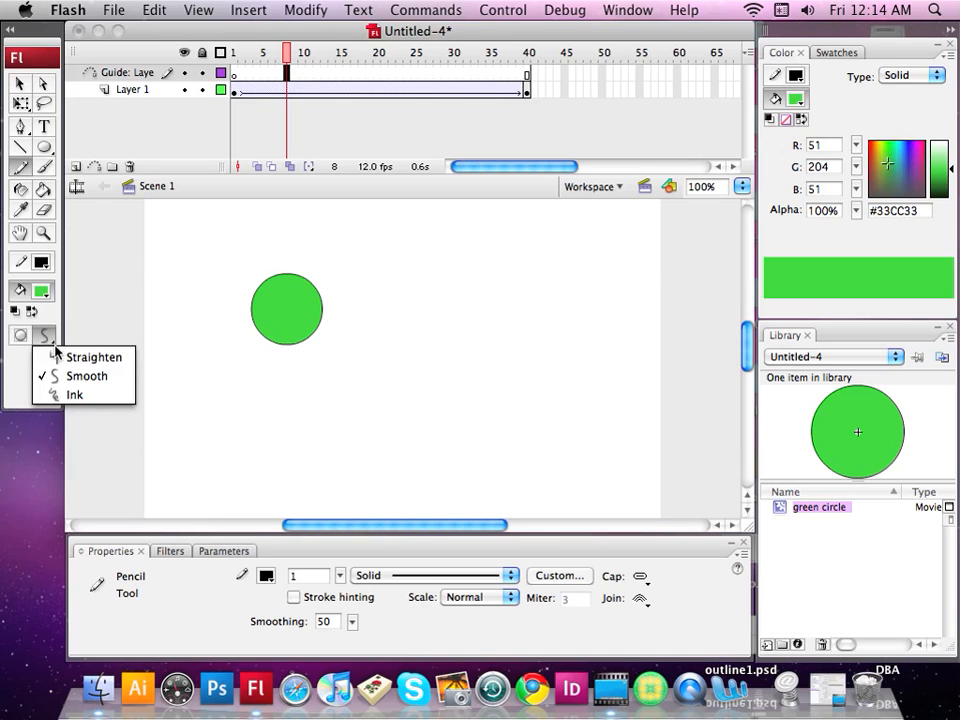
click(96, 379)
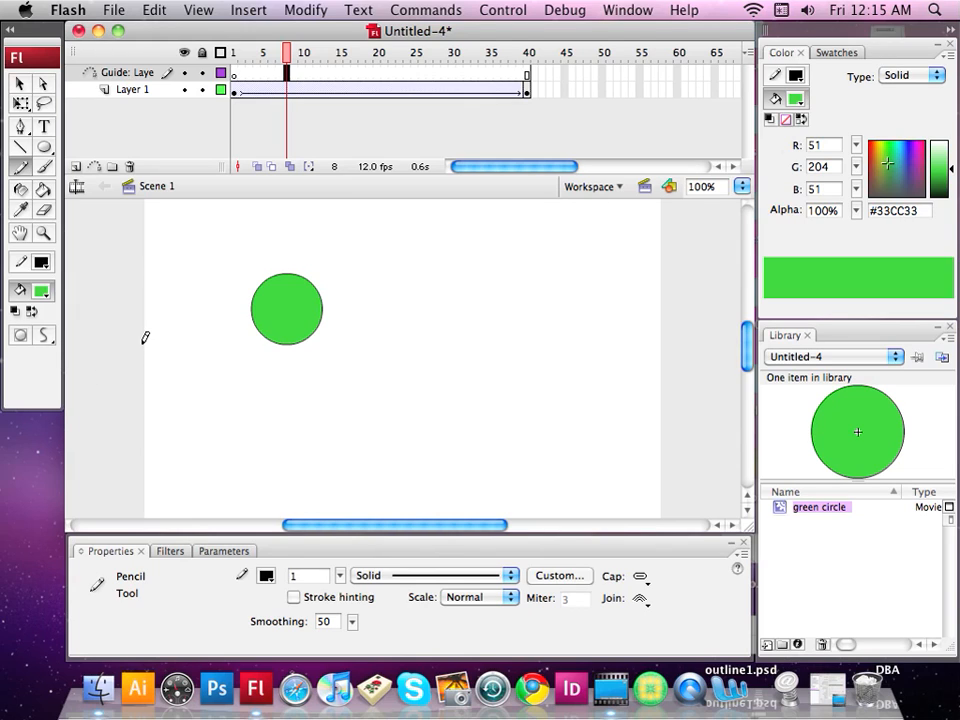
mouse_move(143, 343)
mouse_down()
mouse_move(194, 397)
mouse_move(242, 379)
mouse_move(307, 407)
mouse_move(348, 389)
mouse_move(408, 409)
mouse_move(458, 408)
mouse_move(507, 386)
mouse_move(511, 363)
mouse_move(567, 383)
mouse_move(611, 372)
mouse_move(637, 350)
mouse_move(667, 353)
mouse_up()
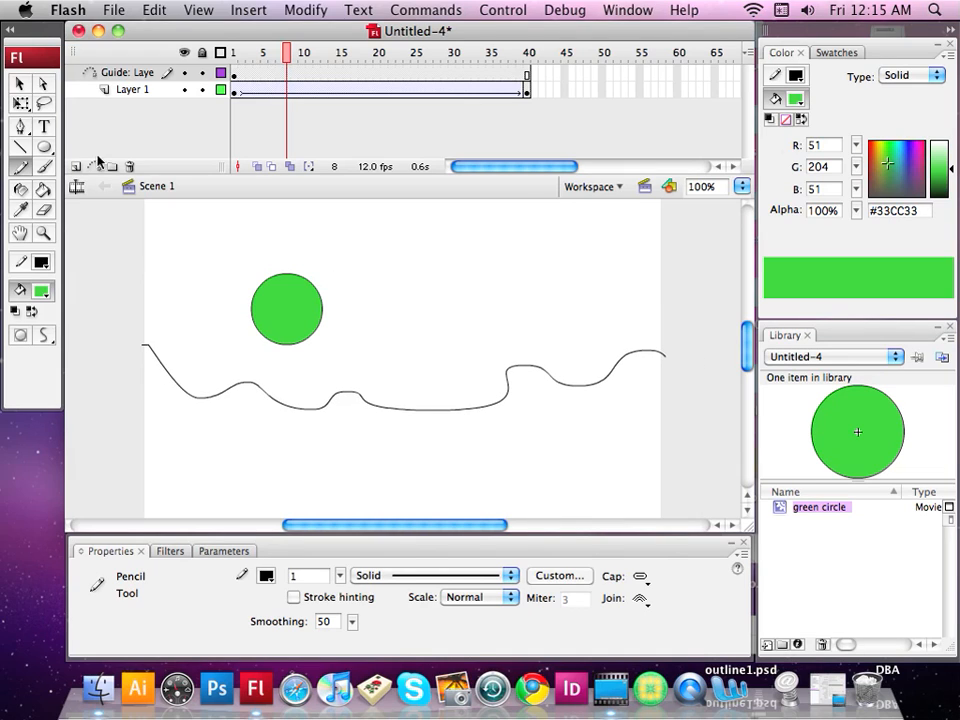
- Snap the green circle's centre to the guide path's left end in frame 1 and to its right end in frame 40
click(19, 86)
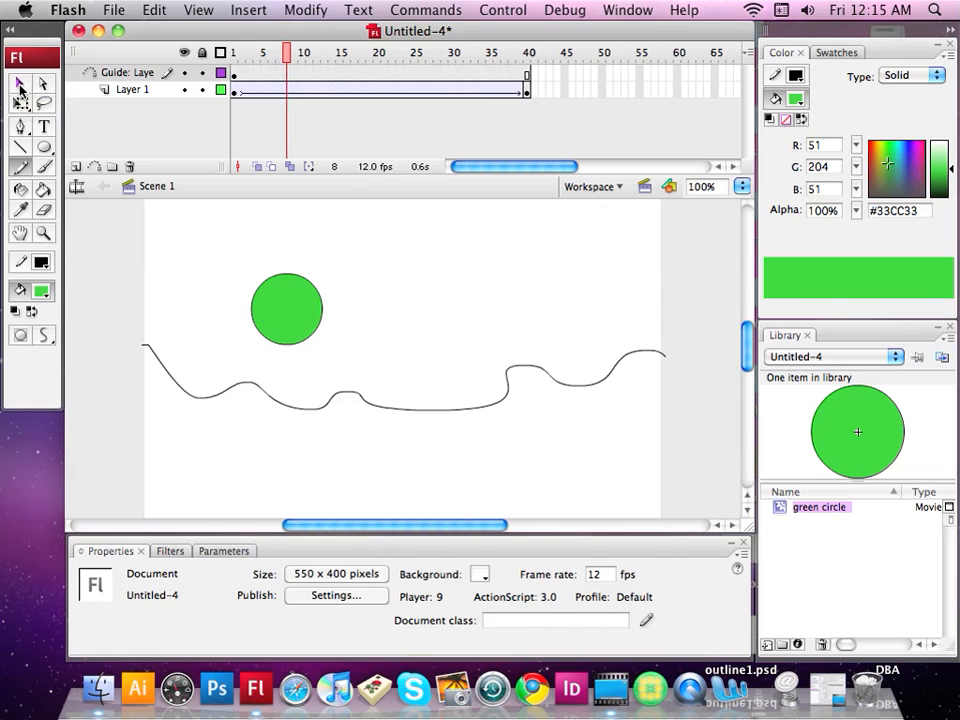
click(240, 390)
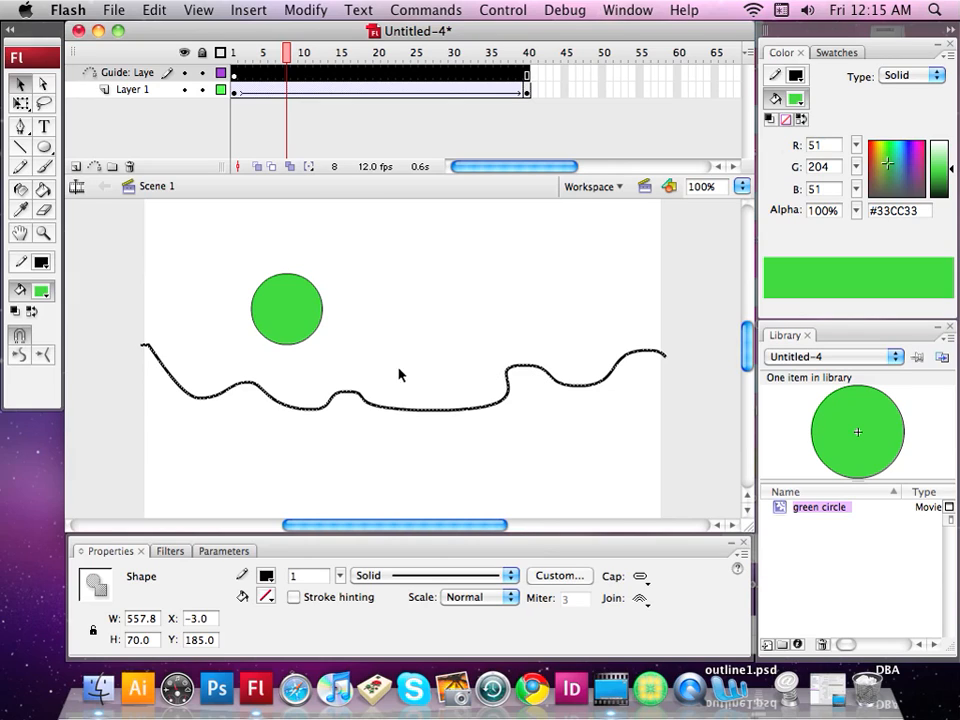
click(235, 92)
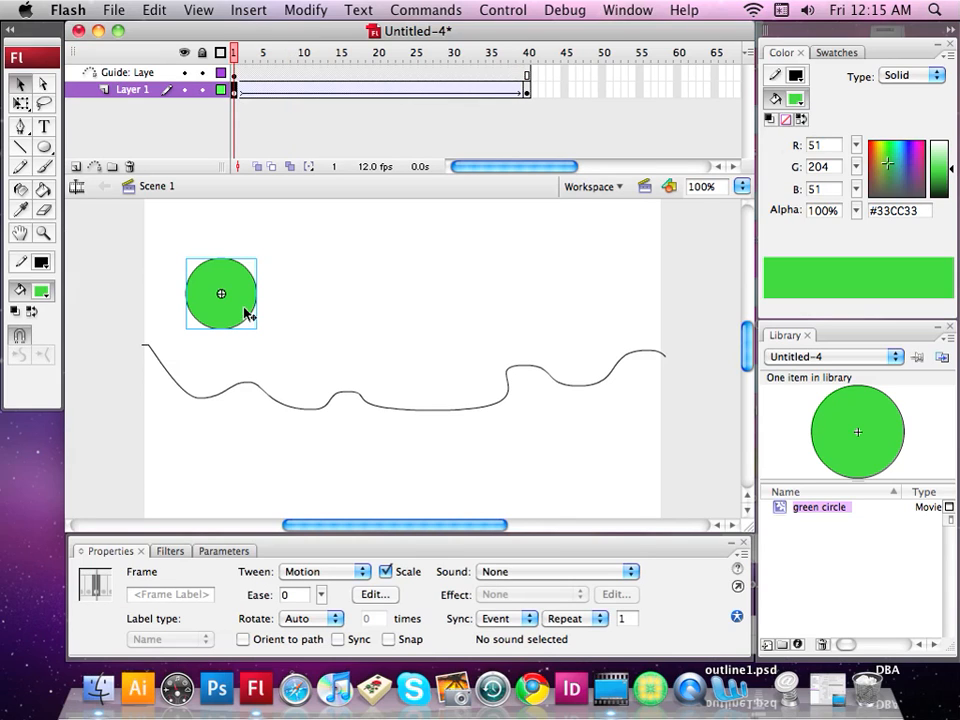
mouse_move(249, 298)
mouse_down()
mouse_move(240, 316)
mouse_move(248, 294)
mouse_move(240, 289)
mouse_up()
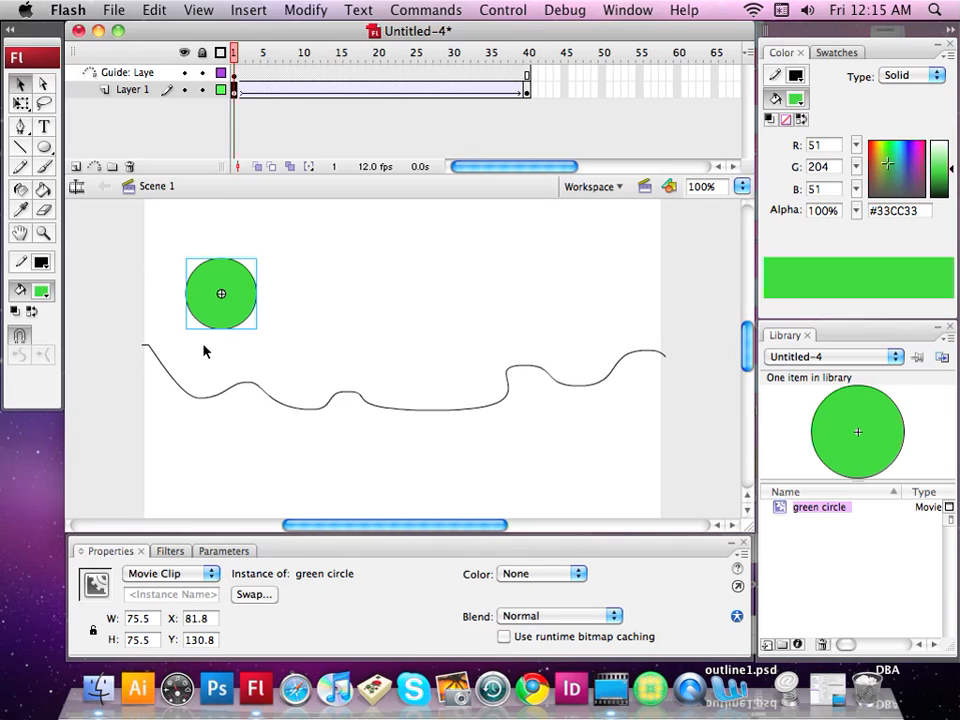
drag(246, 298, 170, 341)
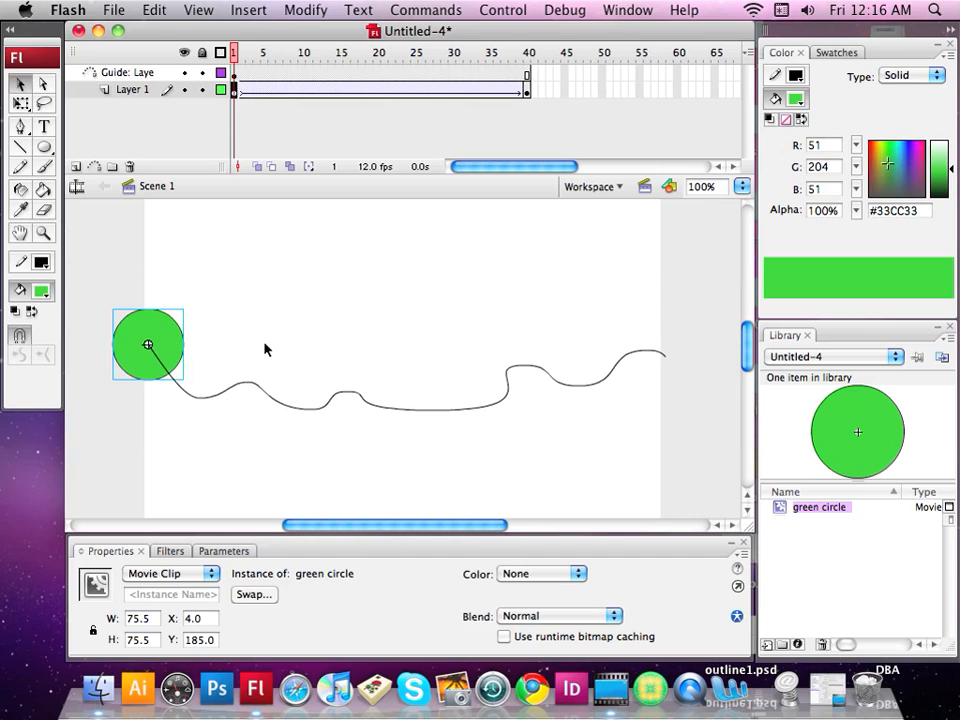
click(528, 92)
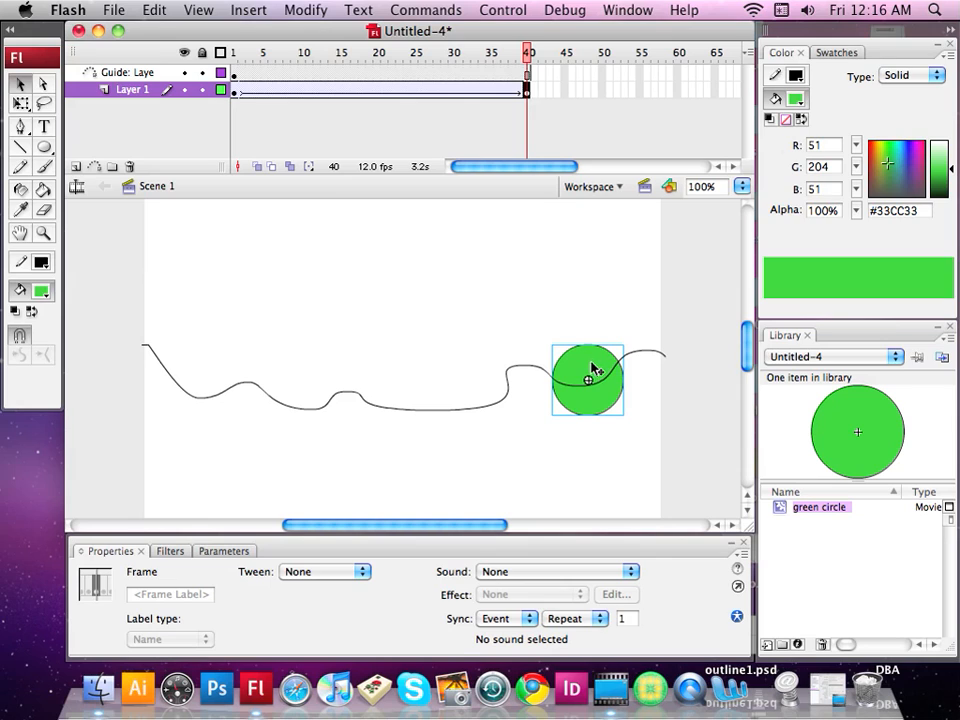
drag(592, 368, 667, 349)
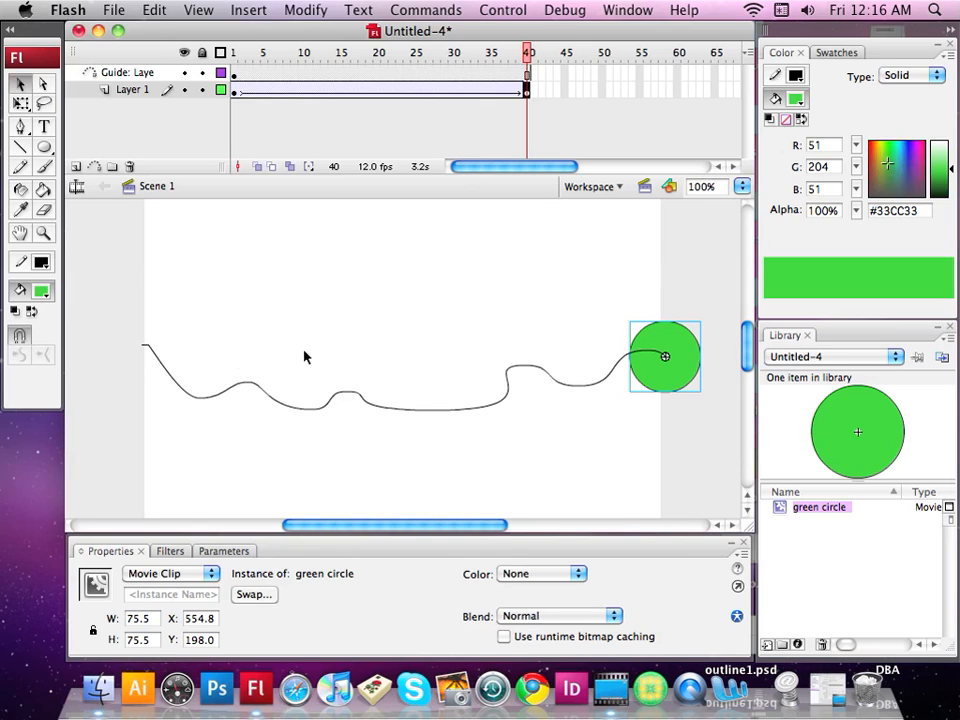
- Play the animation to check how the circle follows the guide path
click(503, 10)
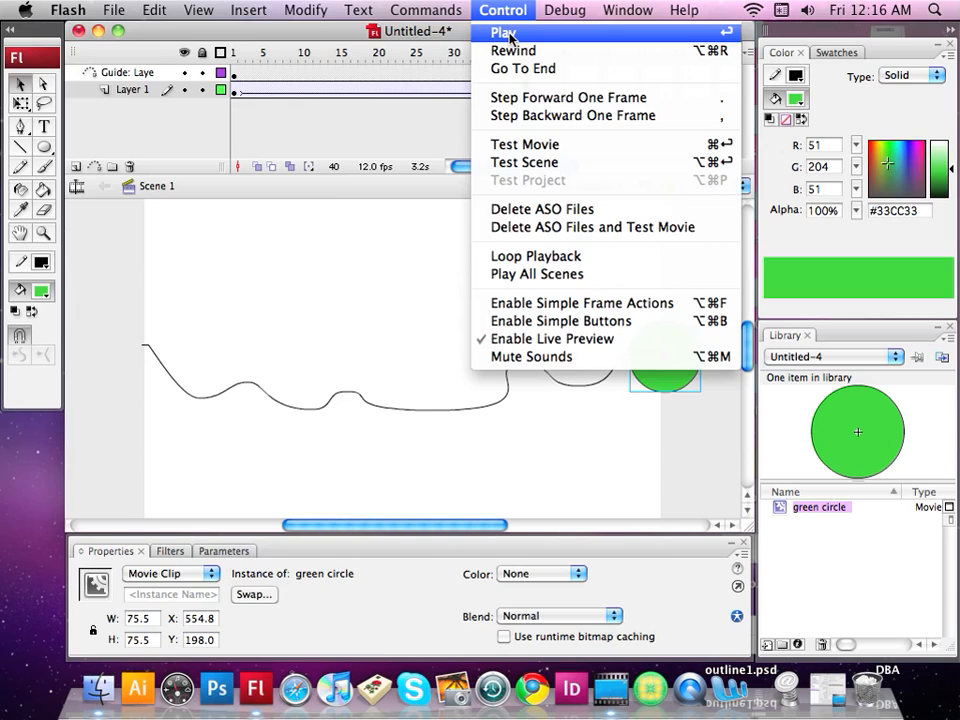
click(499, 34)
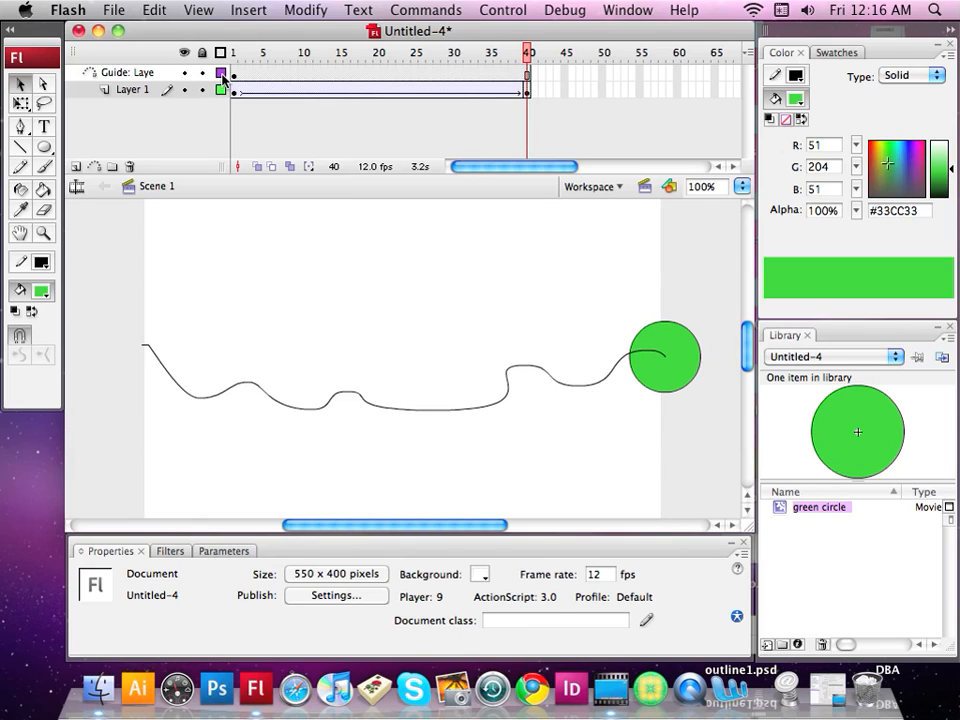
- Hide the guide layer and play the animation without the path showing
click(184, 72)
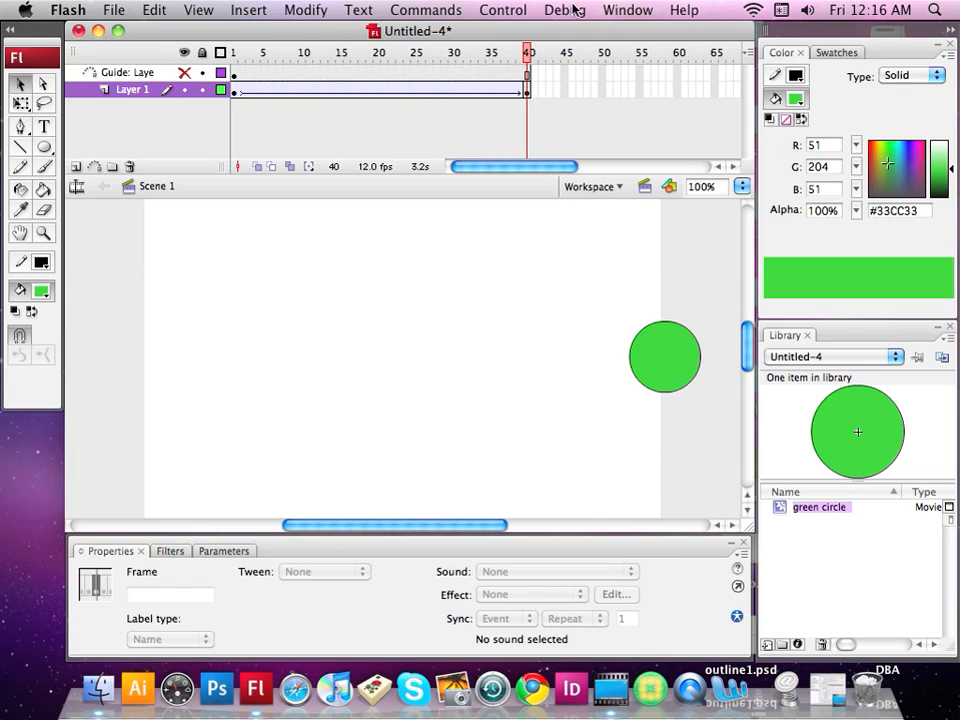
click(516, 10)
click(518, 35)
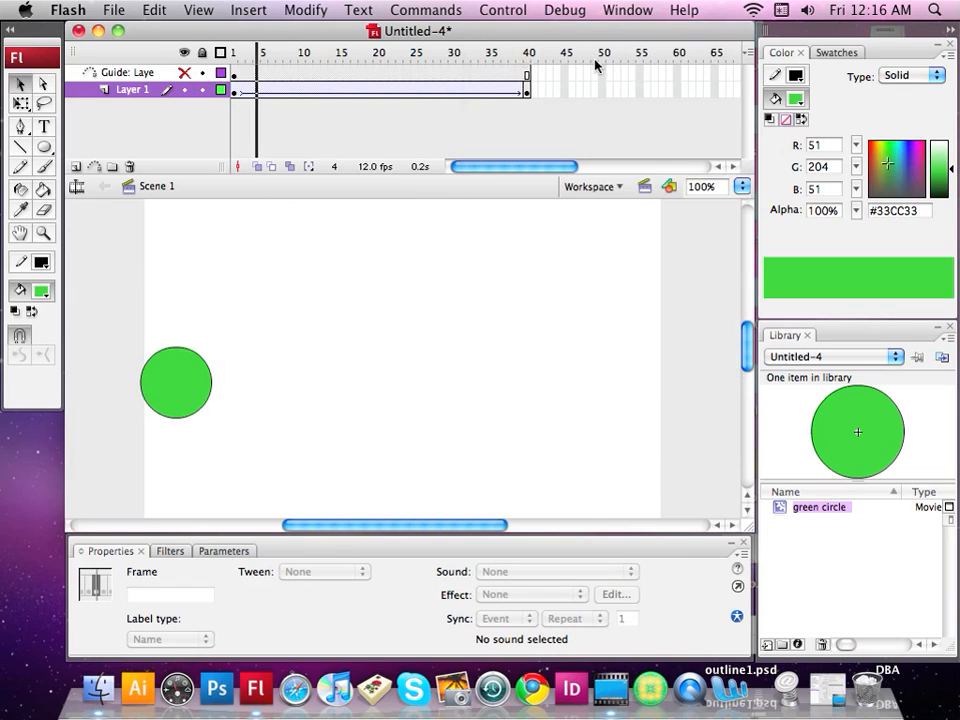